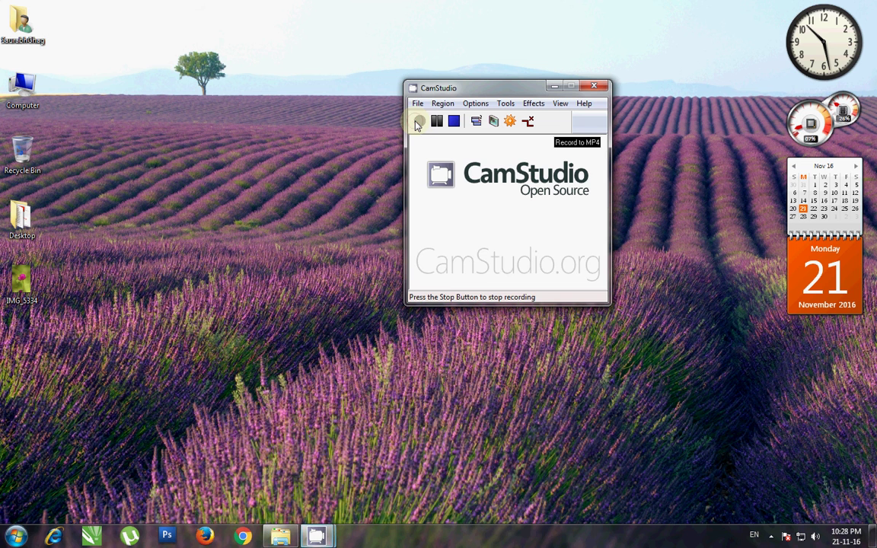
Step: Minimize CamStudio, then select the IMG_5334 photo on the desktop and bring up its context menu
left_click(557, 86)
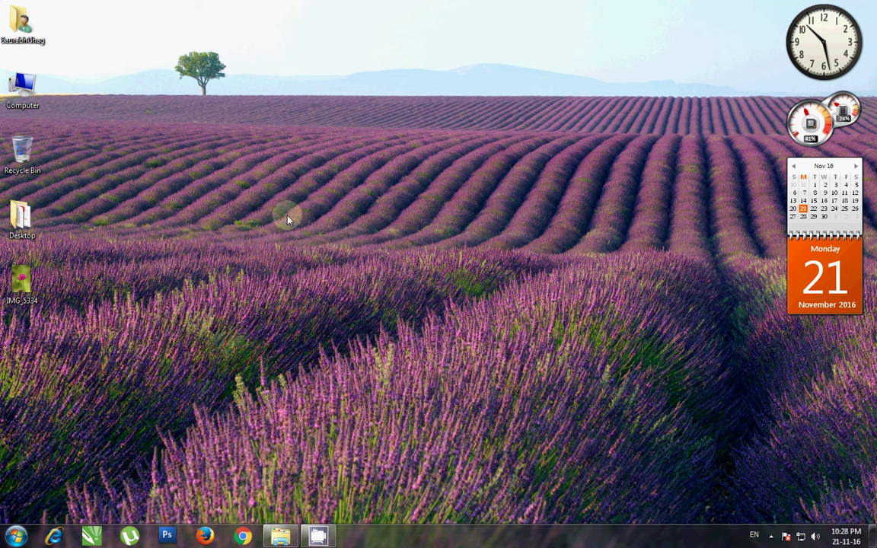
left_click(19, 281)
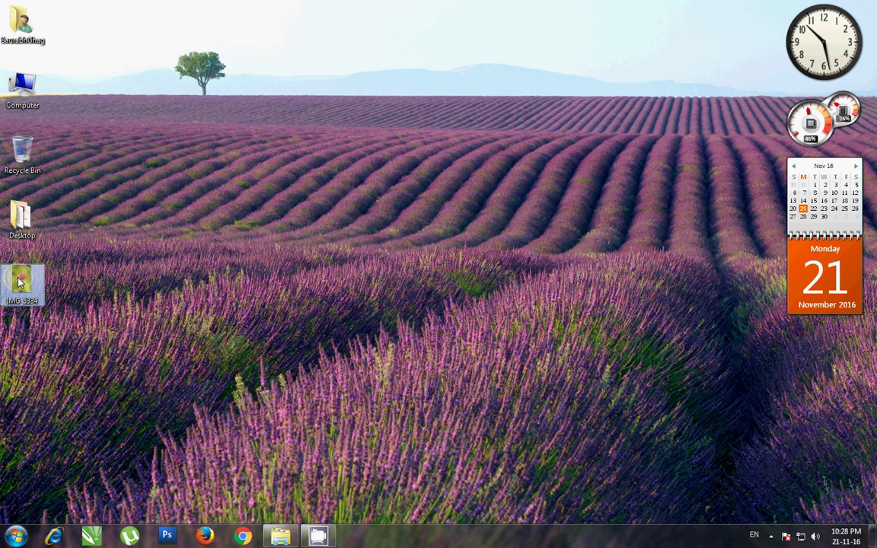
right_click(19, 282)
left_click(54, 177)
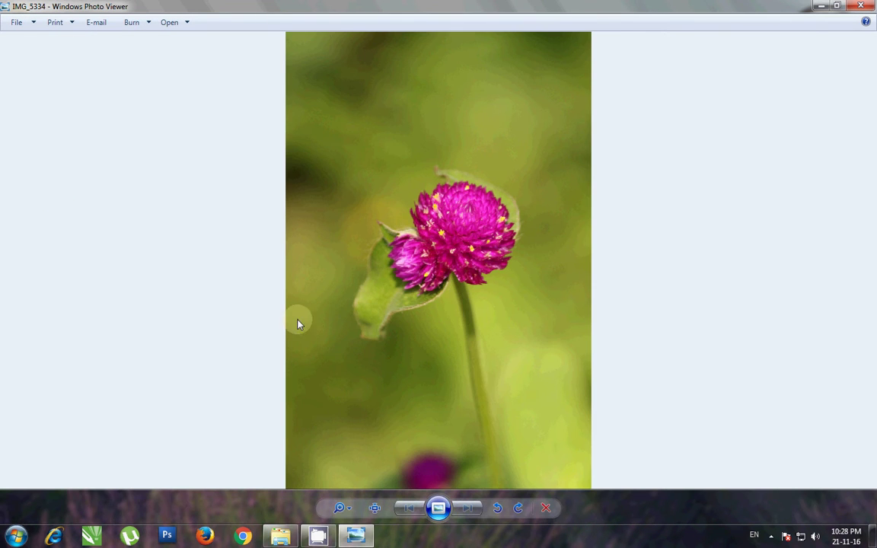
scroll(366, 311, "up", 2)
scroll(366, 311, "up", 2)
scroll(366, 311, "up", 2)
left_click_drag(427, 224, 440, 311)
scroll(442, 312, "down", 4)
left_click(859, 6)
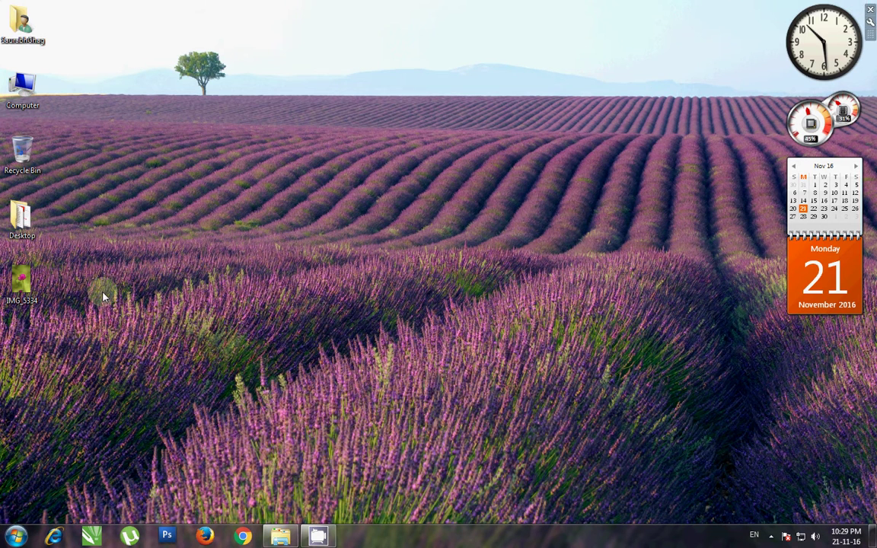
Step: Launch Photoshop and open IMG_5334.JPG from the Desktop
left_click(169, 537)
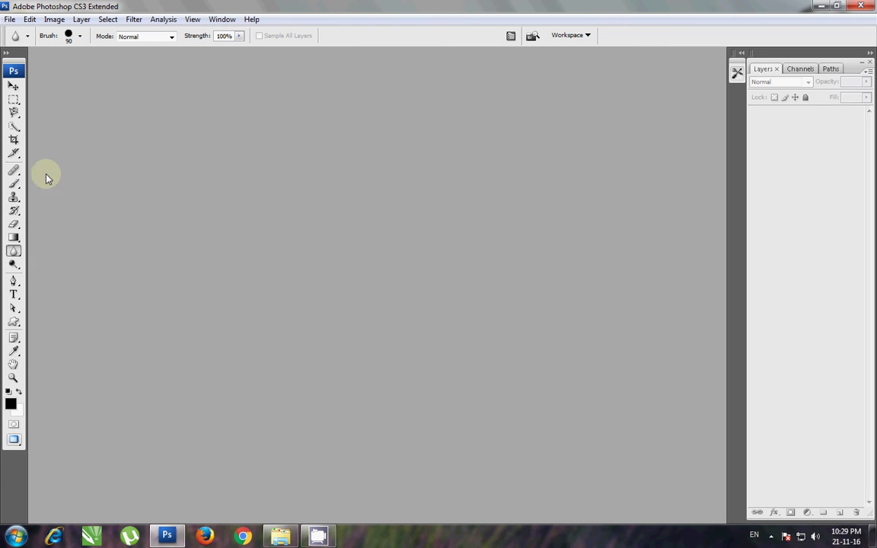
left_click(10, 19)
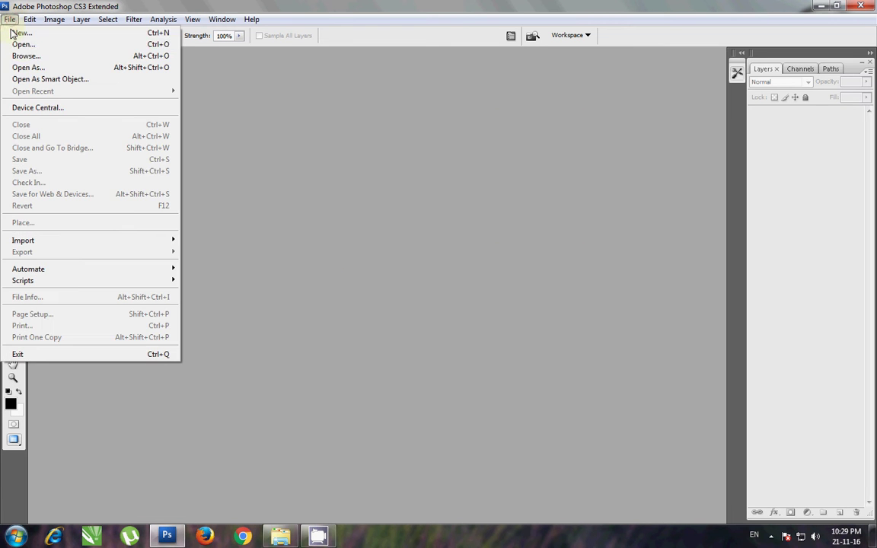
left_click(166, 47)
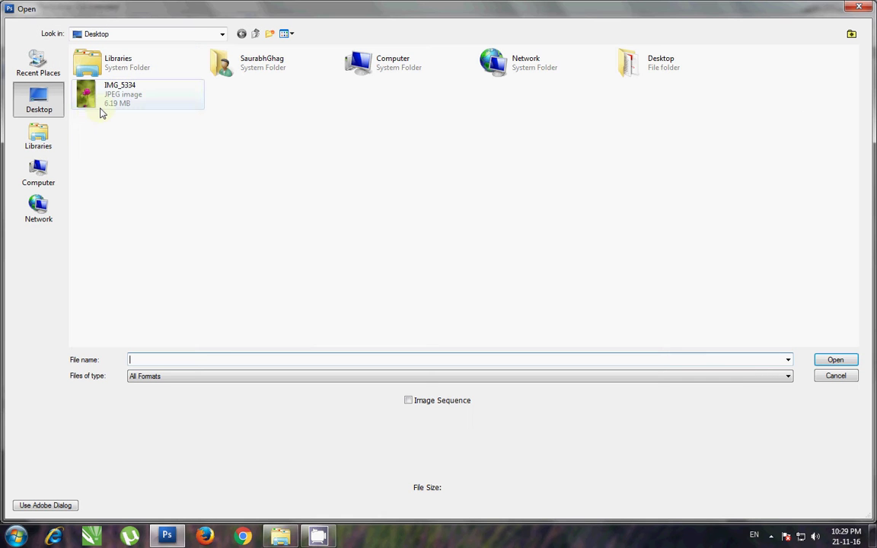
left_click(118, 99)
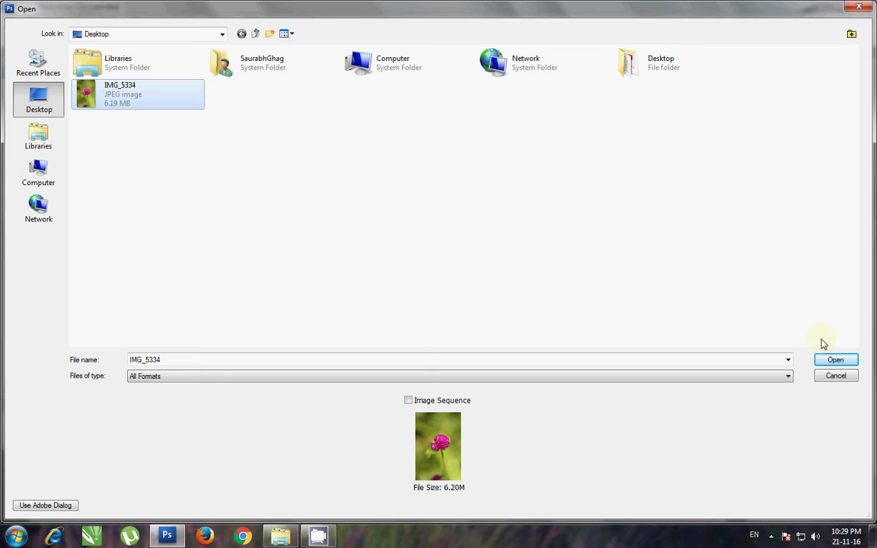
left_click(835, 359)
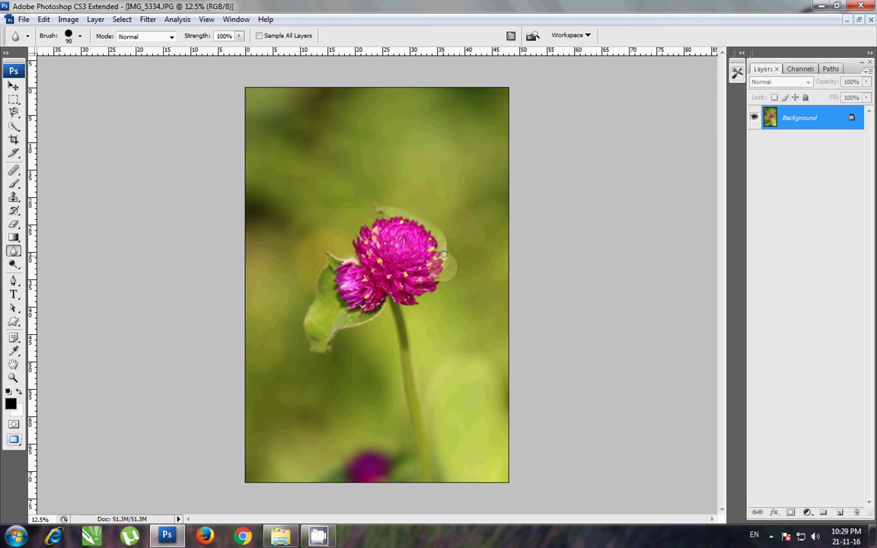
Step: Apply Auto Levels, try and undo Auto Contrast, then apply Auto Color to the flower photo
left_click(76, 20)
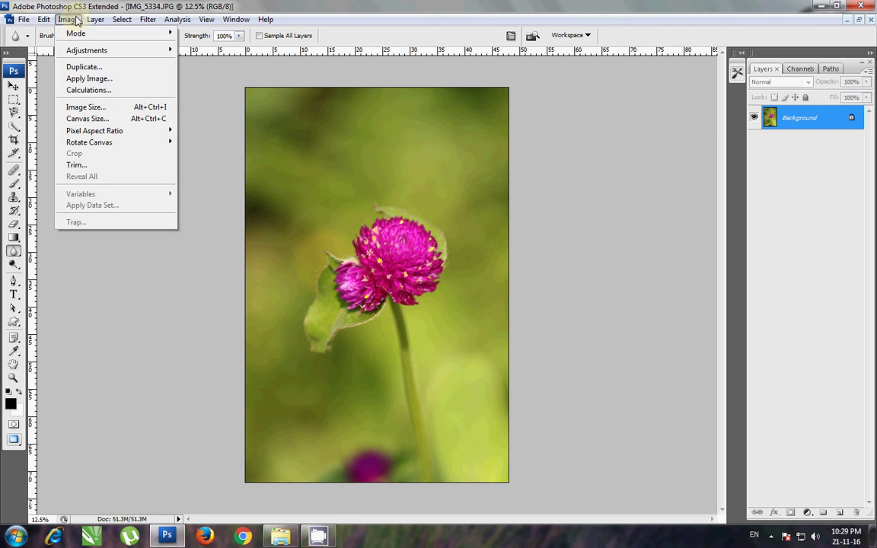
mouse_move(87, 50)
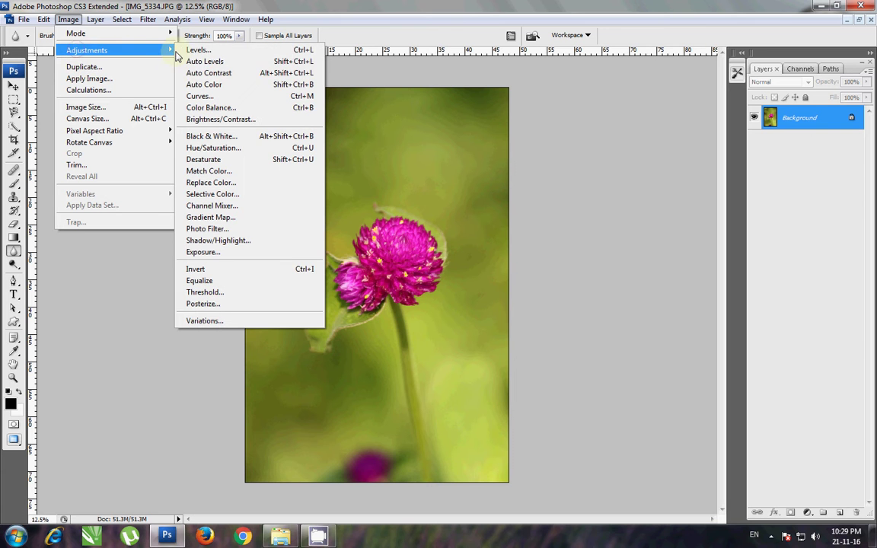
left_click(215, 63)
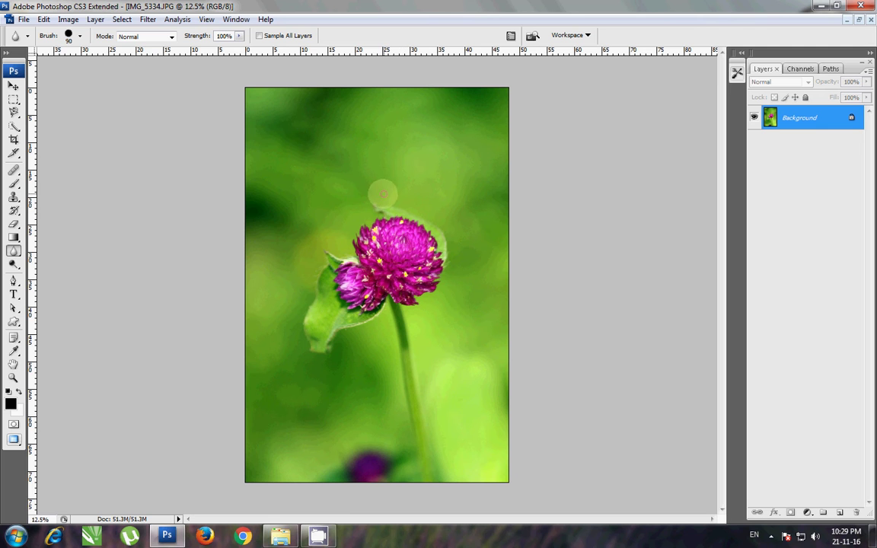
left_click(67, 19)
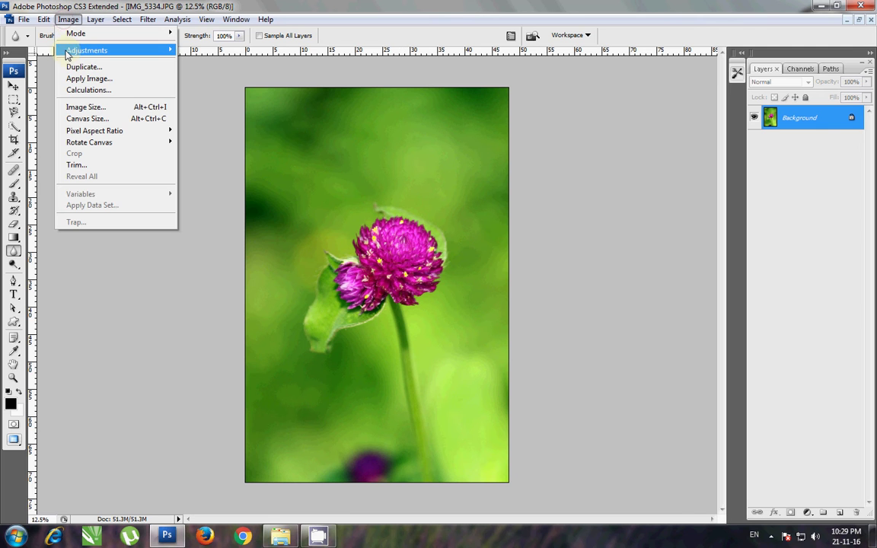
mouse_move(87, 51)
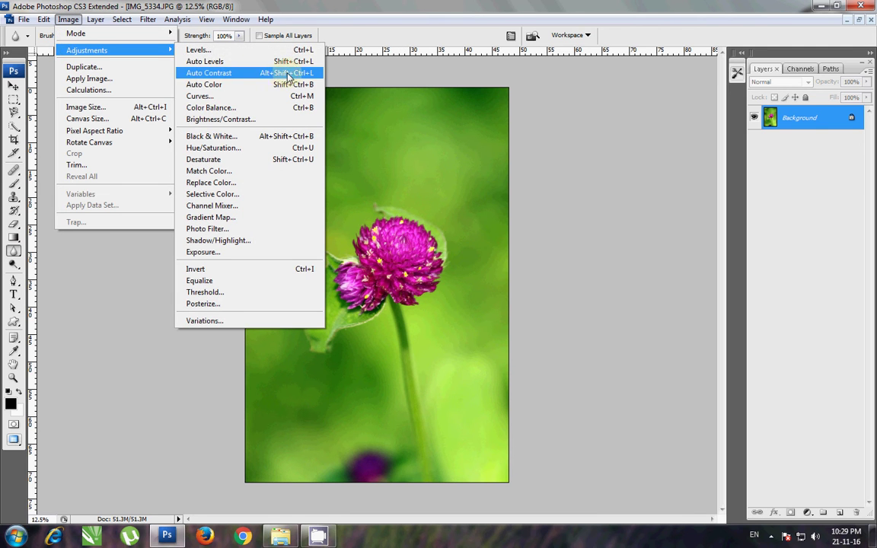
left_click(287, 74)
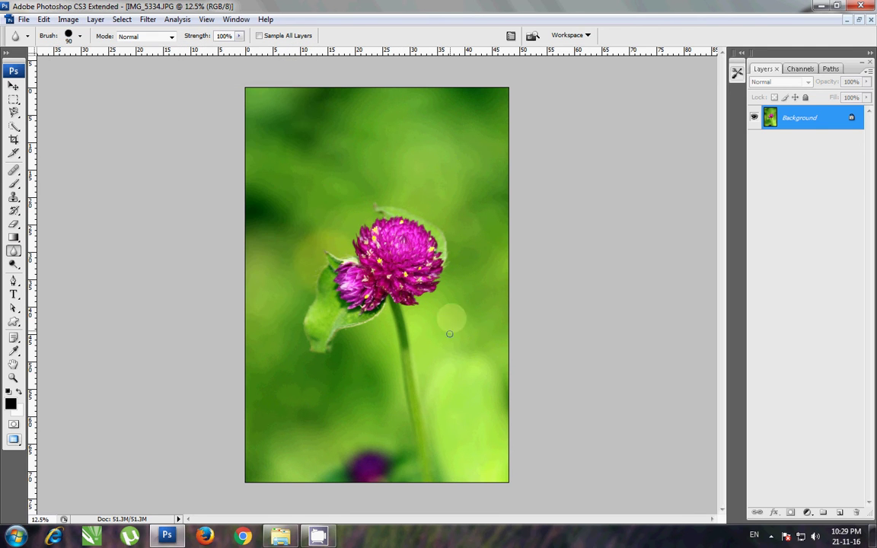
key("ctrl+z")
left_click(68, 19)
mouse_move(114, 50)
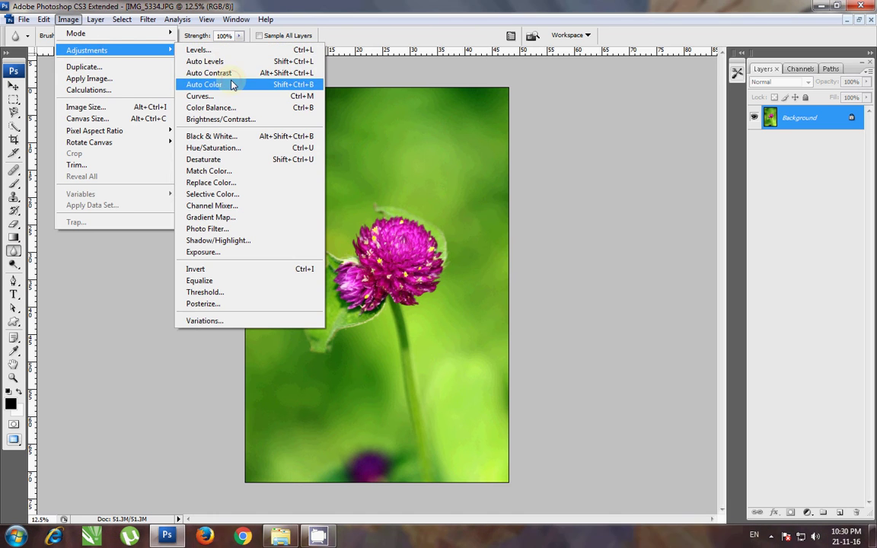
left_click(228, 84)
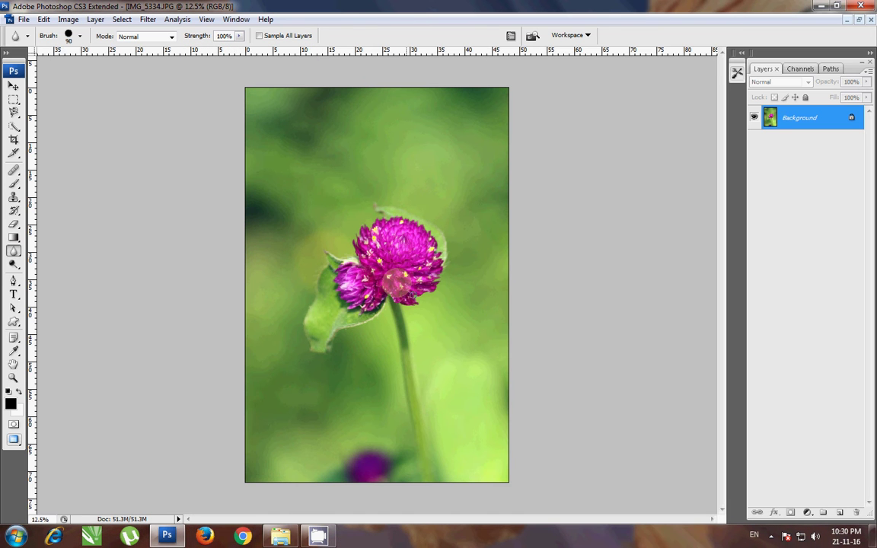
left_click(68, 19)
mouse_move(87, 50)
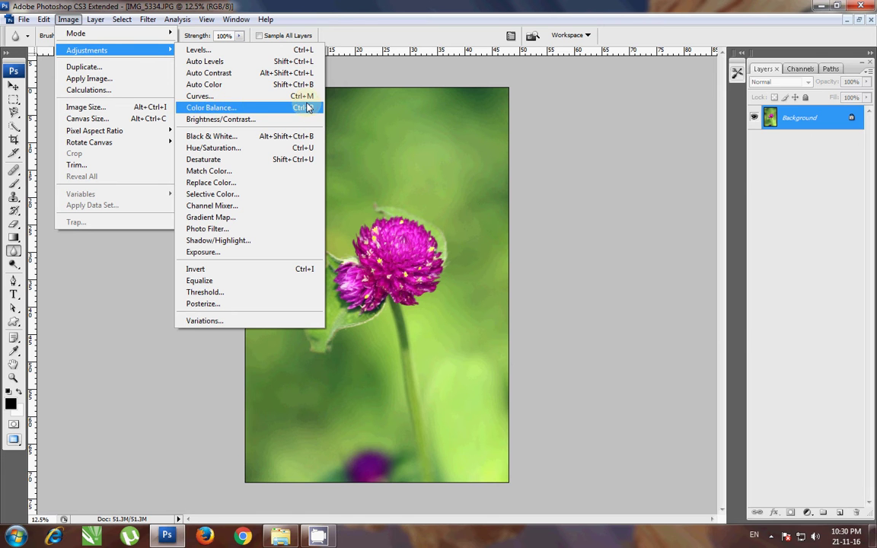
Step: Set Color Balance: shift midtones, highlights to +19/−19/−6, shadows to −11/−15/+22
left_click(305, 107)
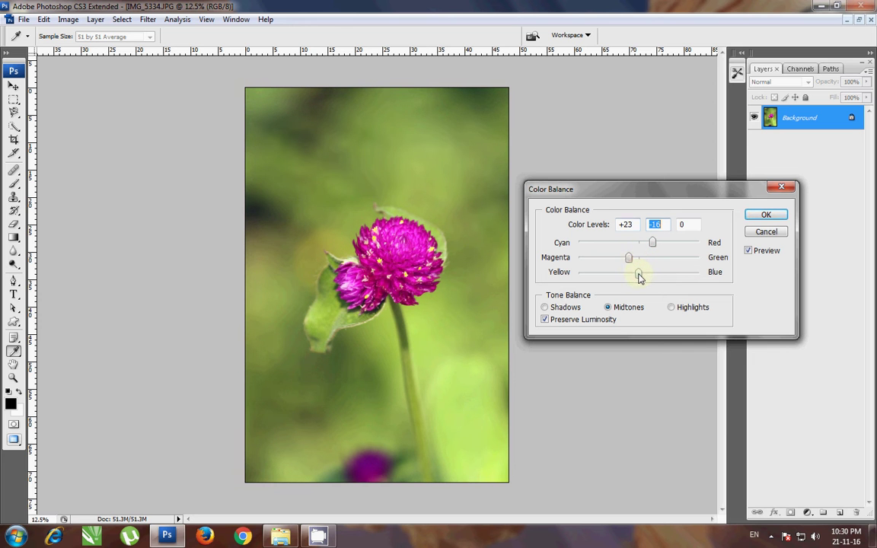
left_click_drag(638, 272, 652, 273)
left_click(671, 308)
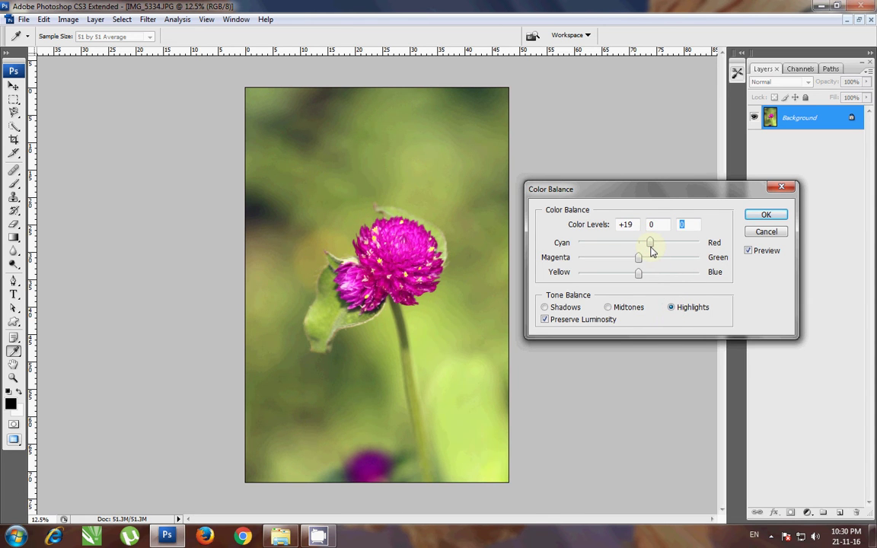
mouse_move(638, 258)
left_mouse_down()
mouse_move(627, 259)
mouse_move(641, 282)
left_mouse_up()
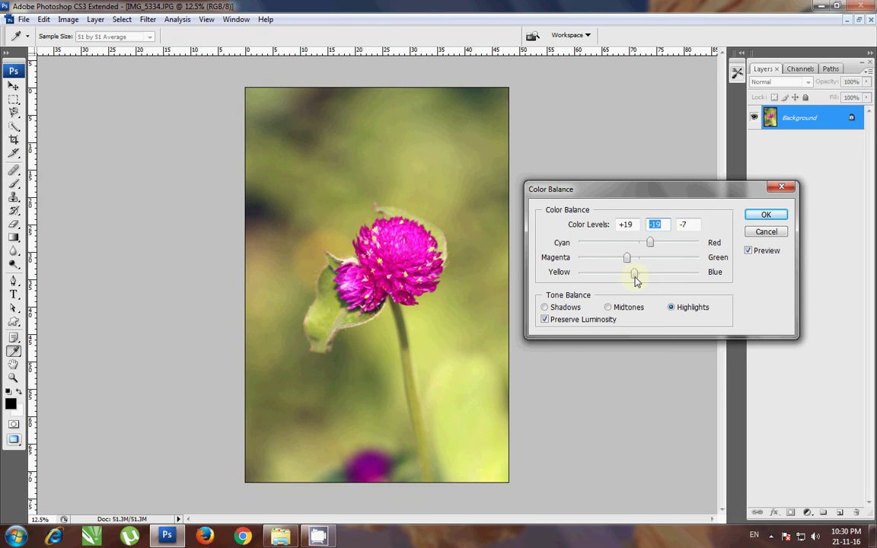
left_click(563, 307)
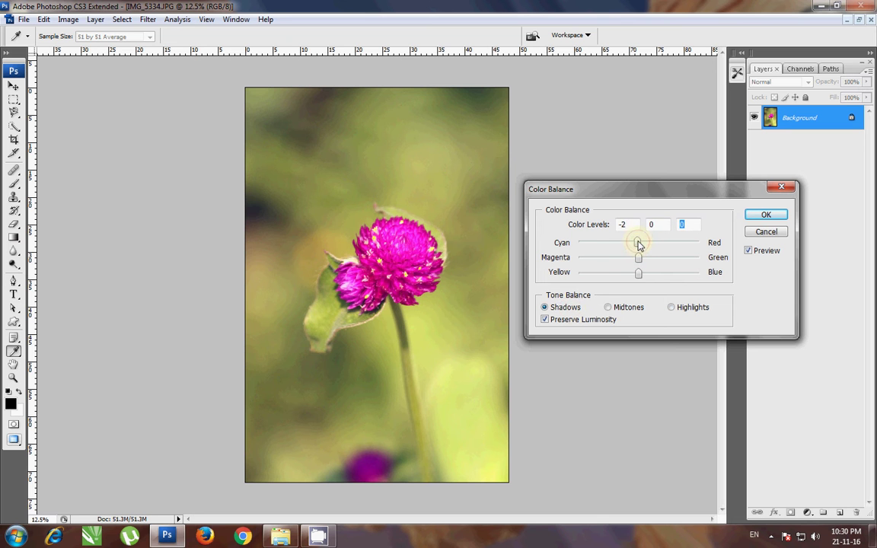
mouse_move(630, 244)
left_mouse_down()
mouse_move(630, 283)
mouse_move(657, 276)
left_mouse_up()
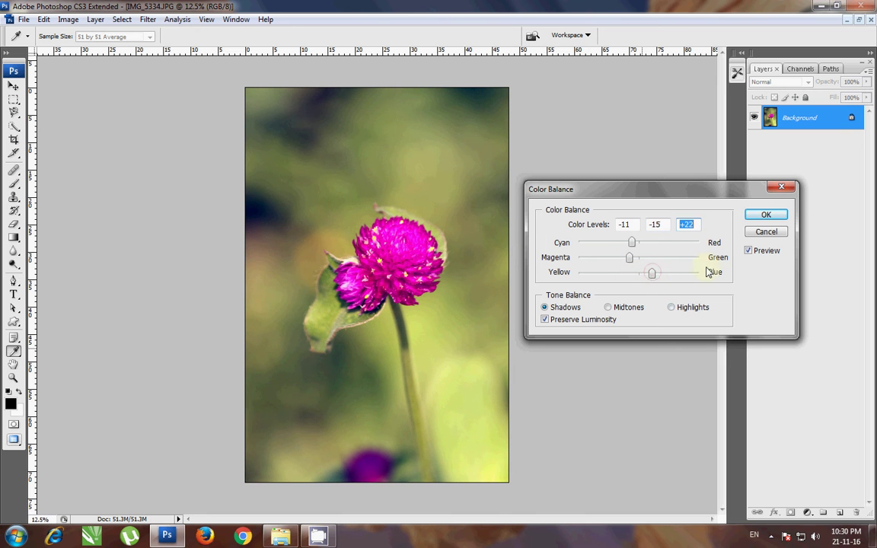
left_click(765, 215)
Step: Apply Brightness/Contrast with brightness −11 and contrast +15
key("r")
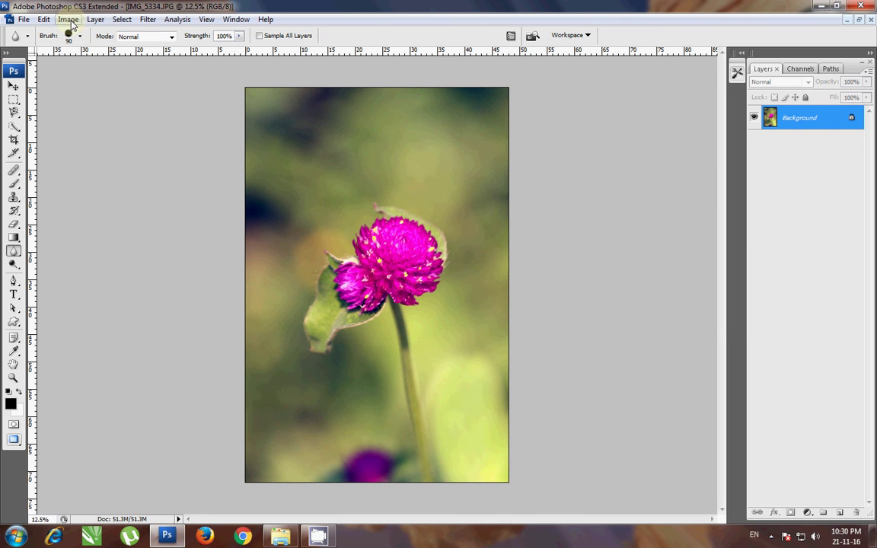
left_click(68, 20)
mouse_move(87, 50)
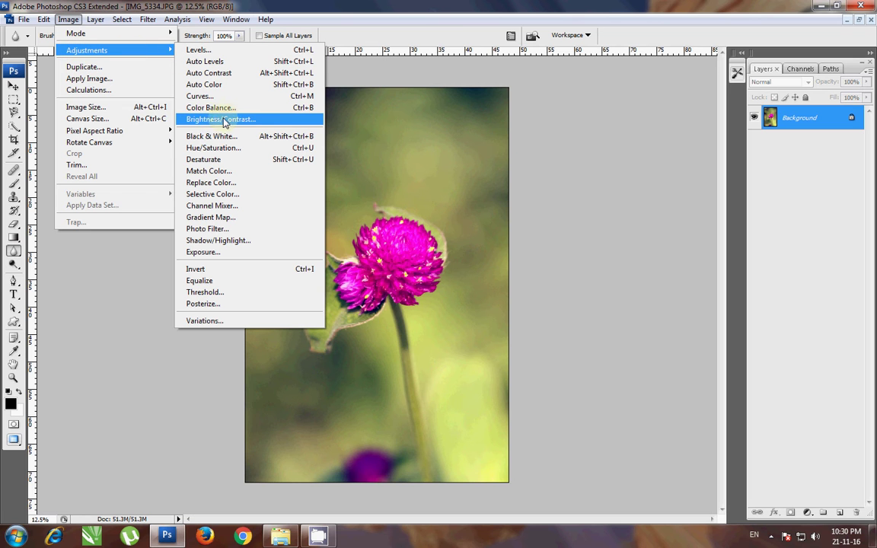
left_click(300, 120)
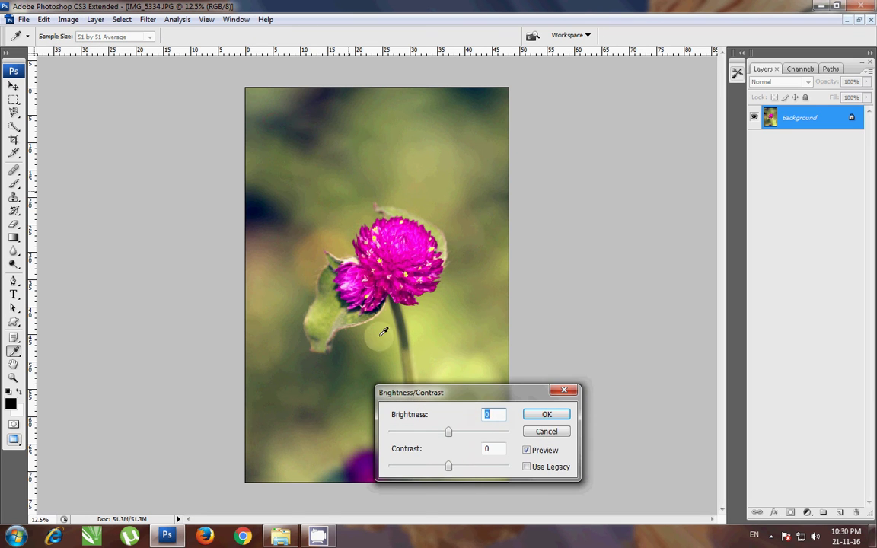
left_click_drag(576, 232, 610, 182)
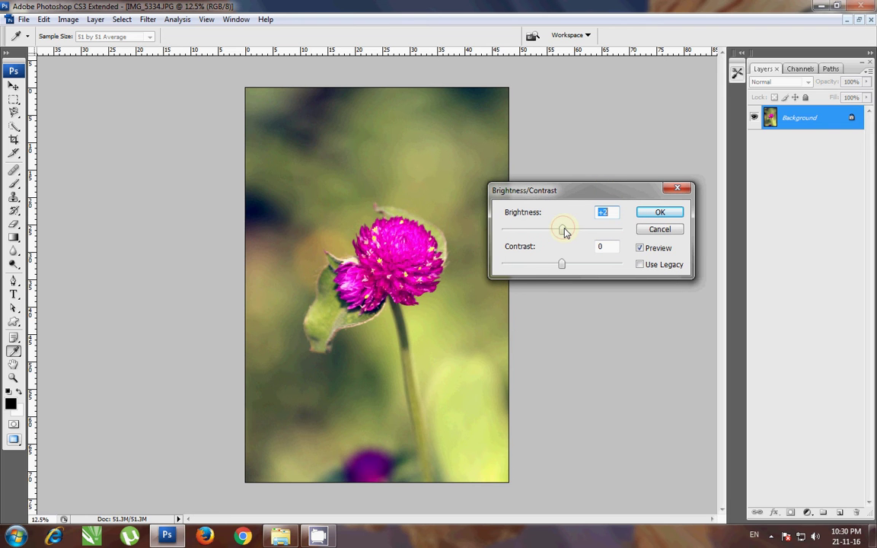
left_click_drag(565, 232, 560, 232)
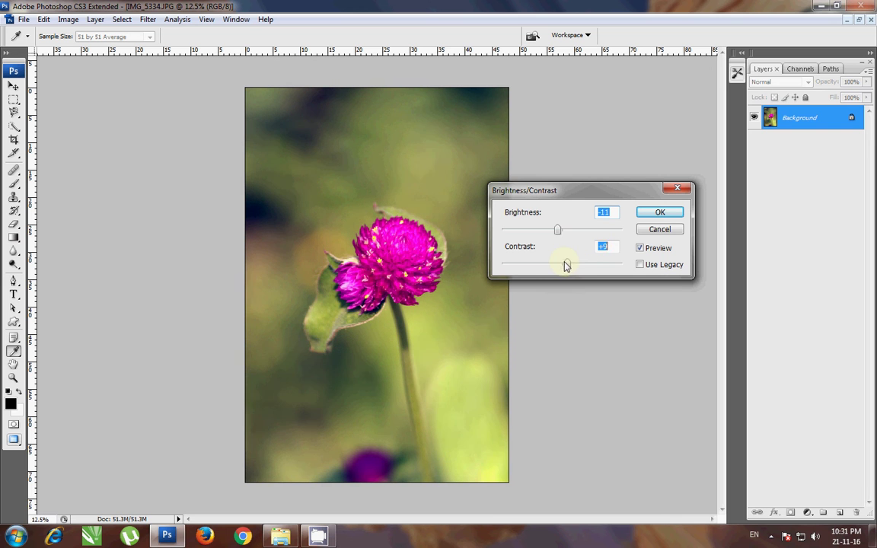
mouse_move(566, 265)
left_mouse_down()
mouse_move(528, 266)
mouse_move(633, 265)
mouse_move(528, 264)
mouse_move(571, 264)
left_mouse_up()
left_click_drag(574, 265, 572, 266)
left_click(659, 213)
key("r")
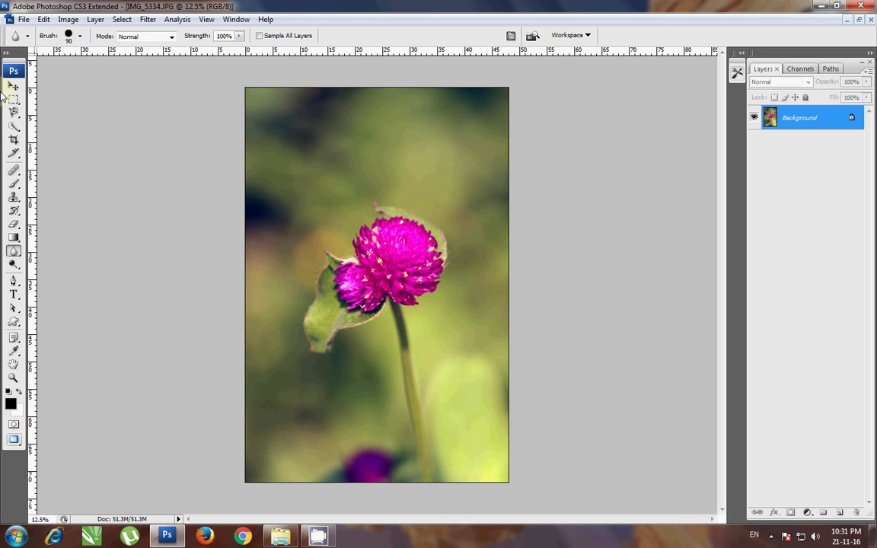
left_click(14, 99)
Step: Crop the photo to its full extent, then swap foreground and background colours
left_click(14, 139)
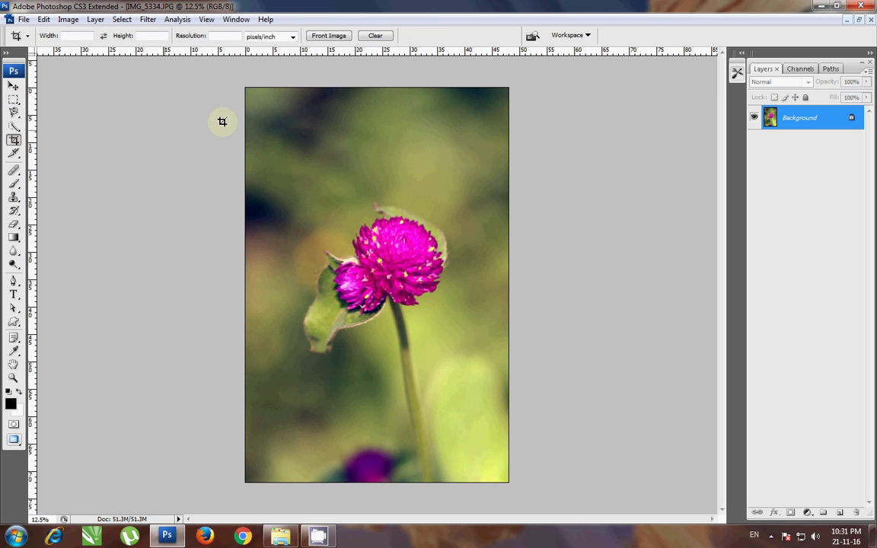
mouse_move(245, 88)
left_mouse_down()
mouse_move(516, 445)
mouse_move(514, 482)
left_mouse_up()
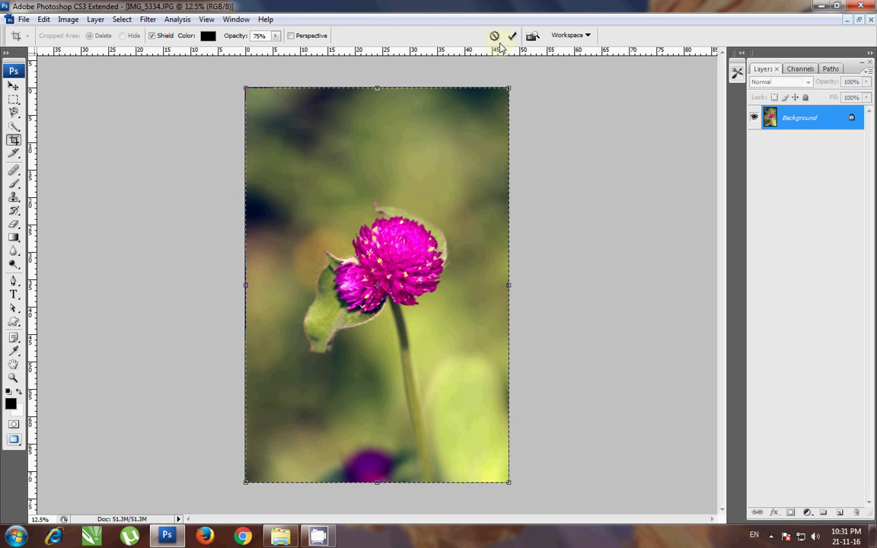
left_click(511, 35)
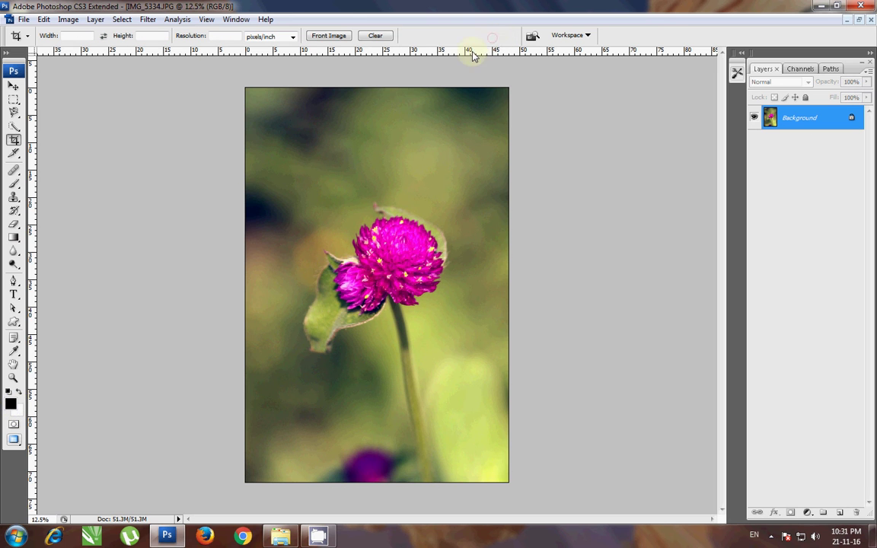
left_click(19, 391)
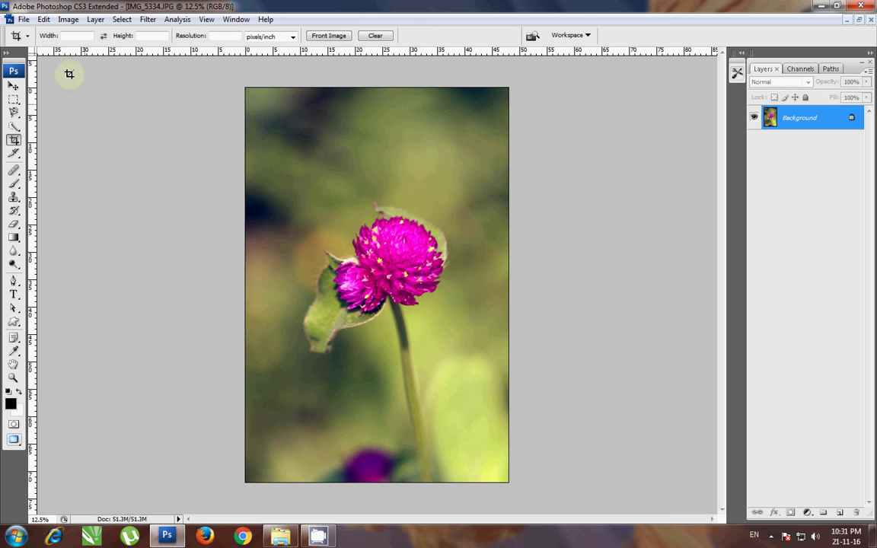
Step: Extend a crop box beyond the photo's top-left and bottom-right corners and commit it
left_click_drag(243, 88, 529, 494)
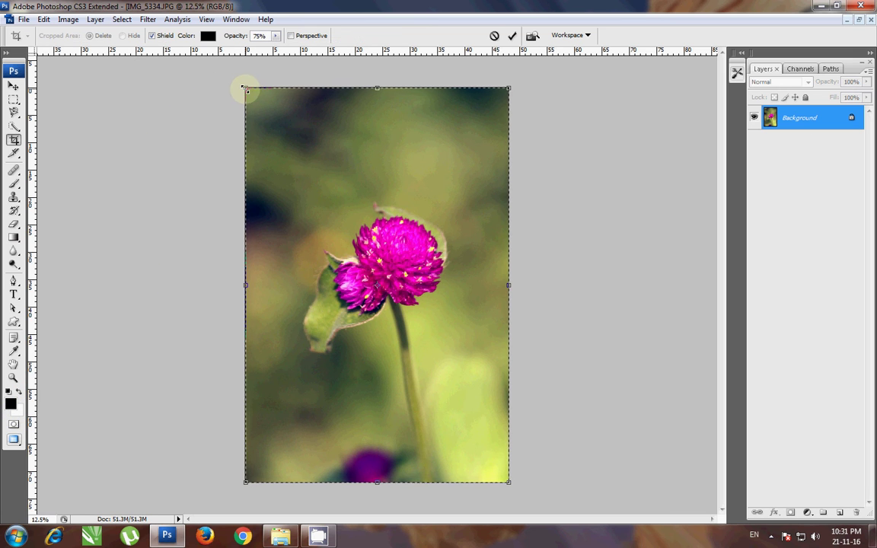
left_click_drag(241, 83, 231, 73)
left_click_drag(507, 483, 522, 499)
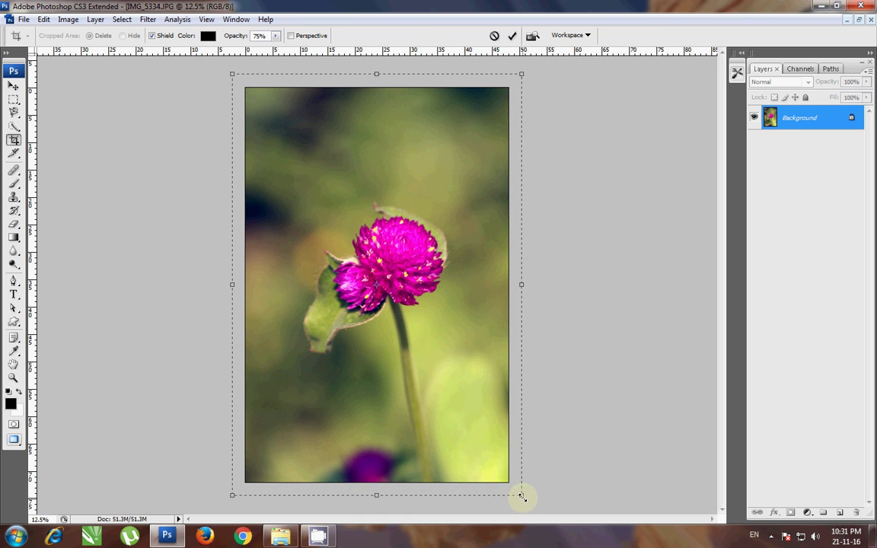
left_click_drag(522, 499, 521, 496)
left_click_drag(521, 497, 521, 498)
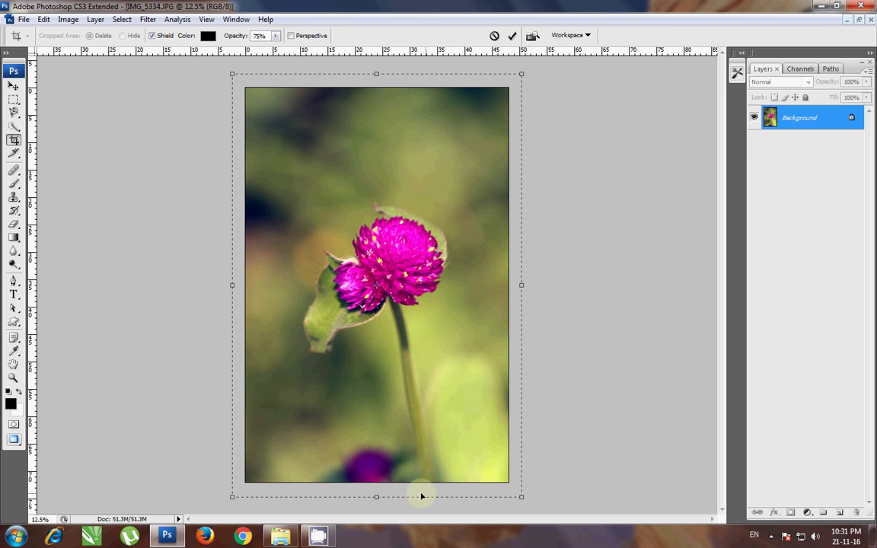
left_click(511, 38)
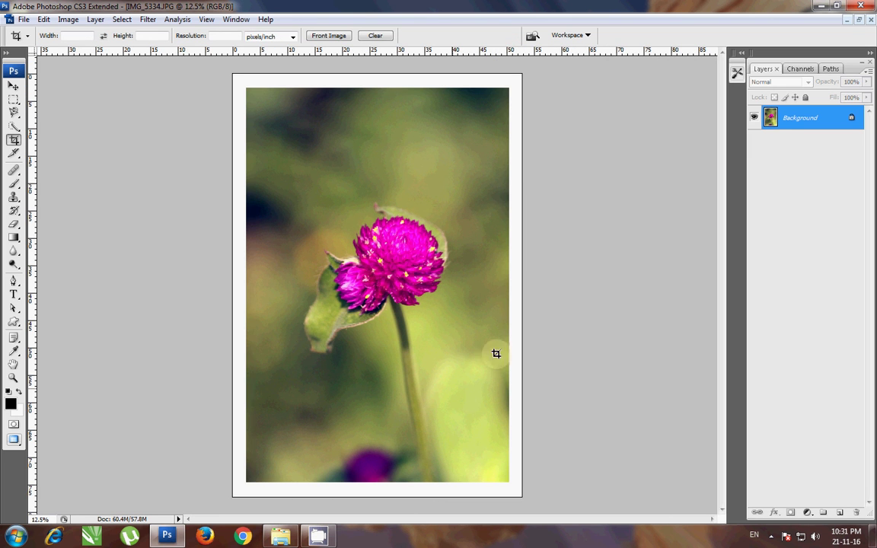
Step: Save As a JPEG named IMG_5334_1 in the Desktop folder
left_click(13, 100)
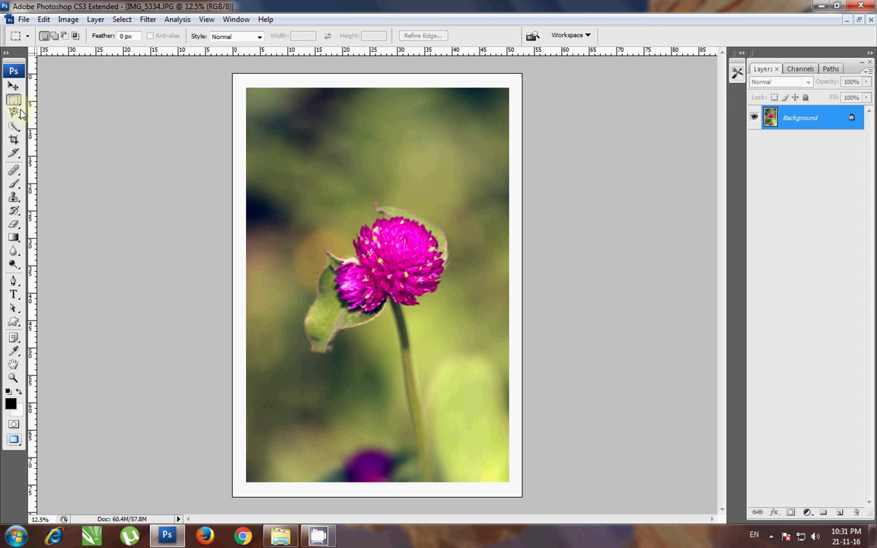
left_click(23, 19)
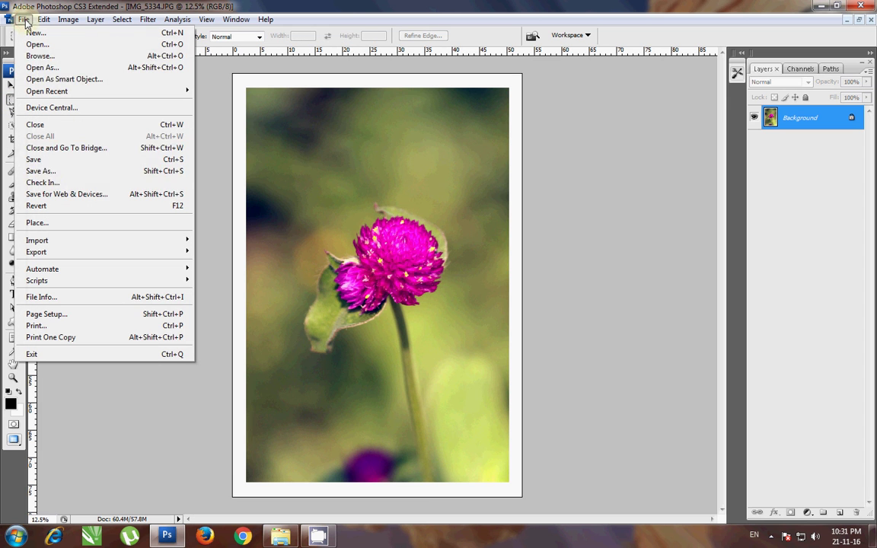
left_click(75, 172)
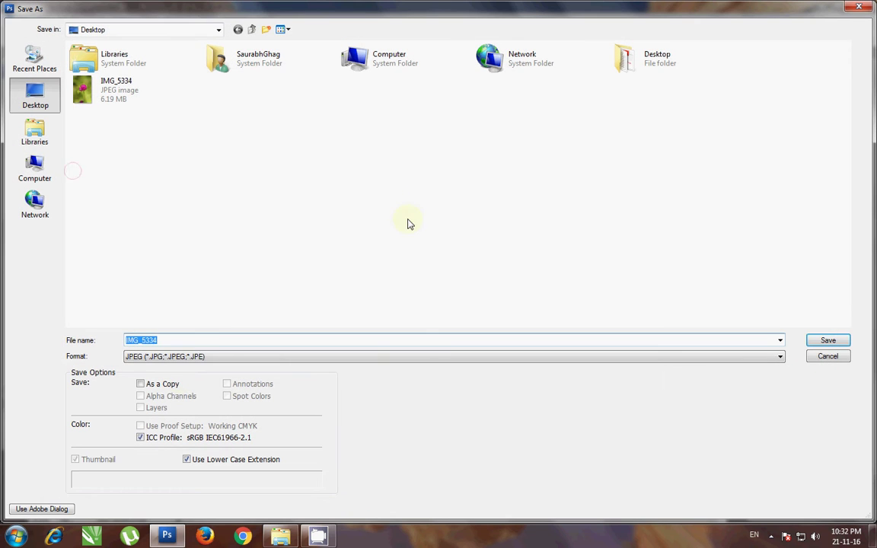
left_click(174, 342)
type("_1")
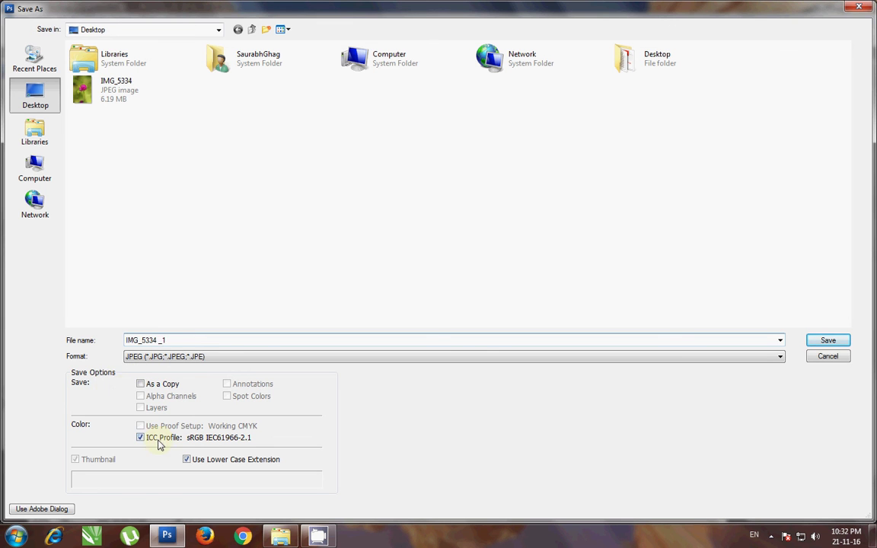
left_click(828, 341)
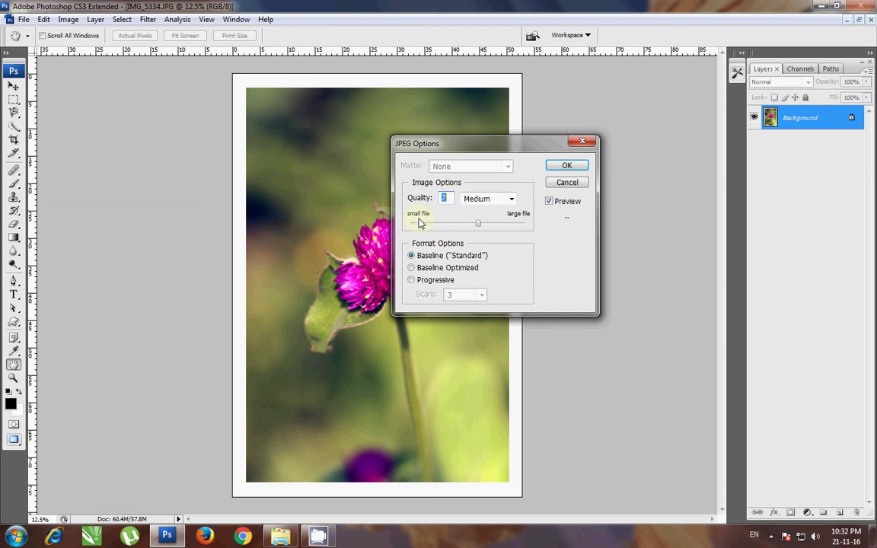
Step: Set JPEG quality to High (8), confirm the save, and close the document
left_click(480, 198)
left_click(480, 241)
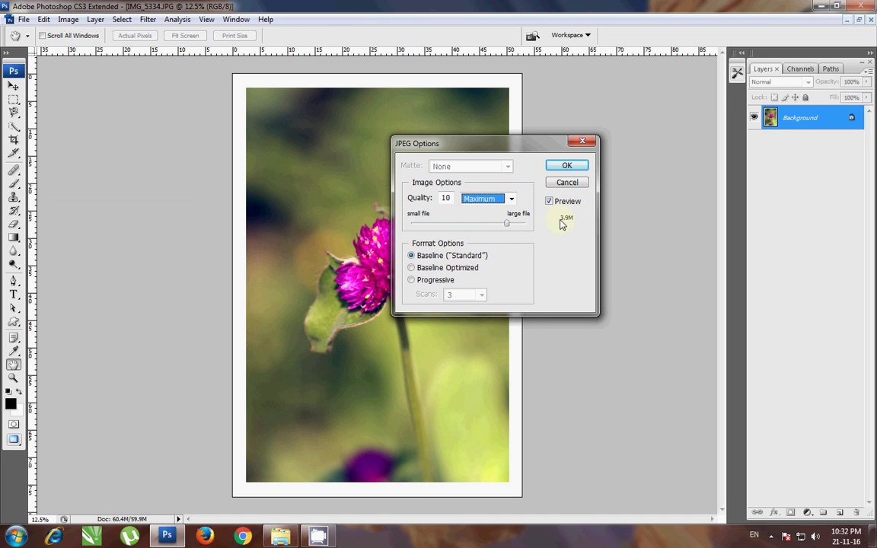
left_click(511, 199)
left_click(479, 231)
left_click(574, 162)
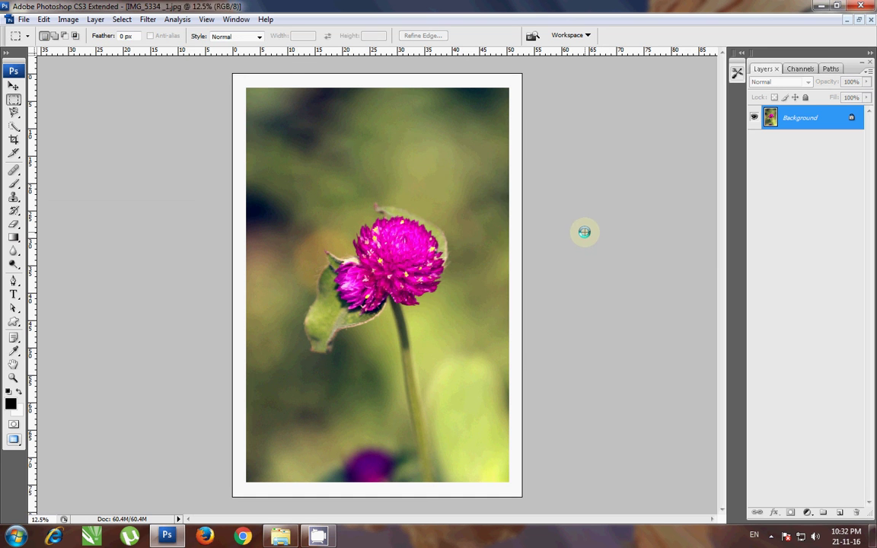
left_click(871, 19)
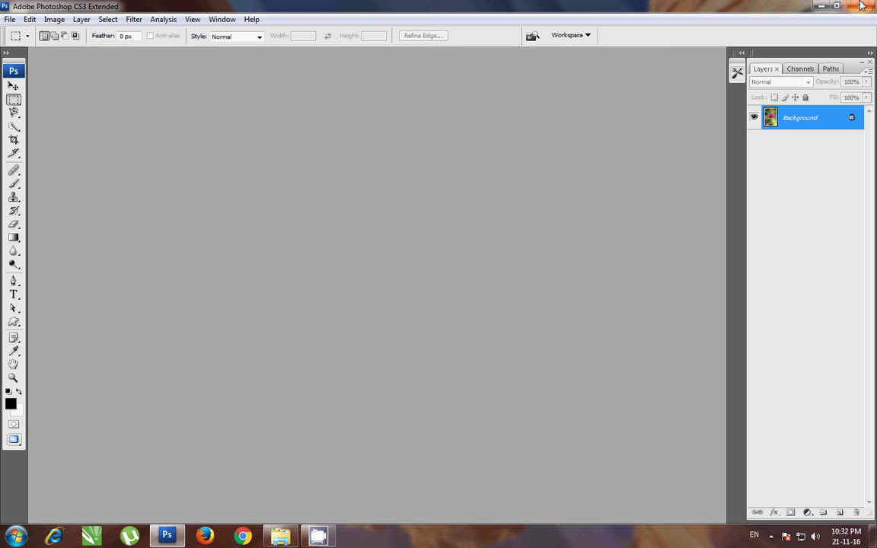
left_click(861, 5)
Step: Open IMG_5334 in Photo Viewer and flip between it and IMG_5334_1, zooming in to compare
double_click(23, 281)
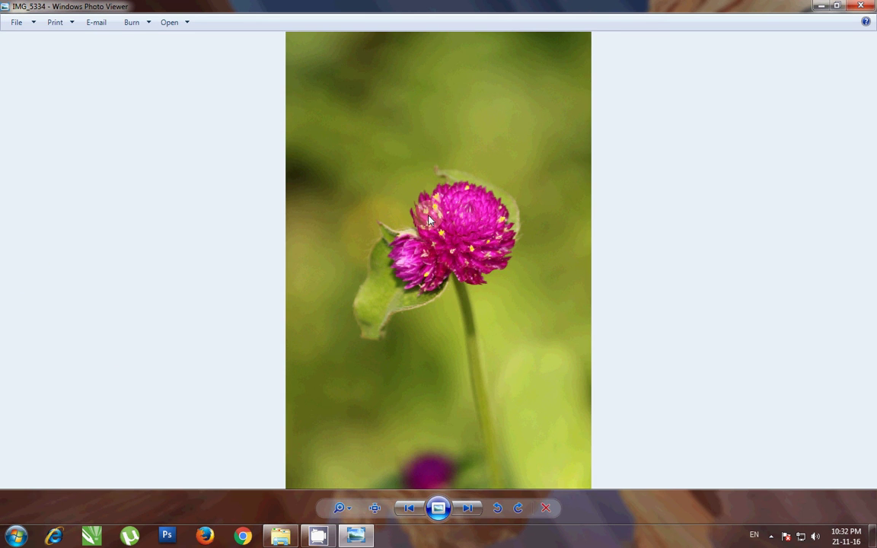
left_click(467, 508)
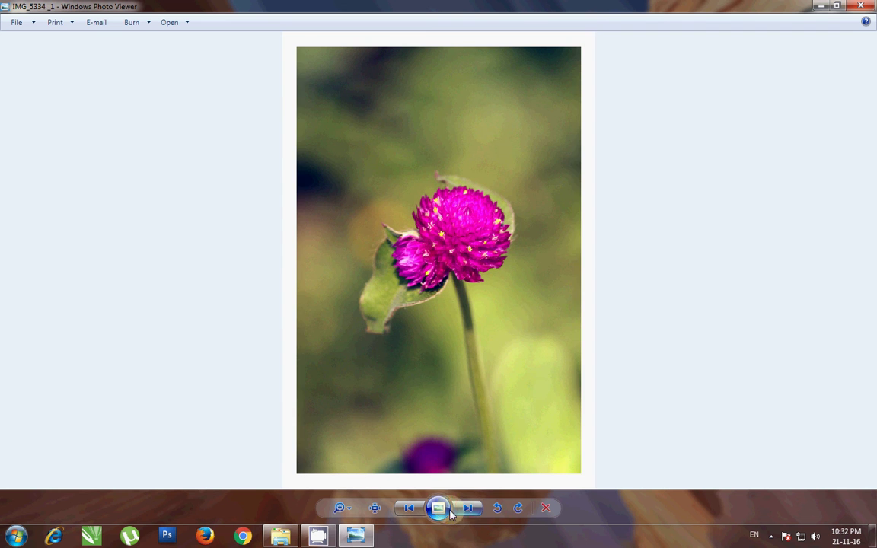
left_click(466, 509)
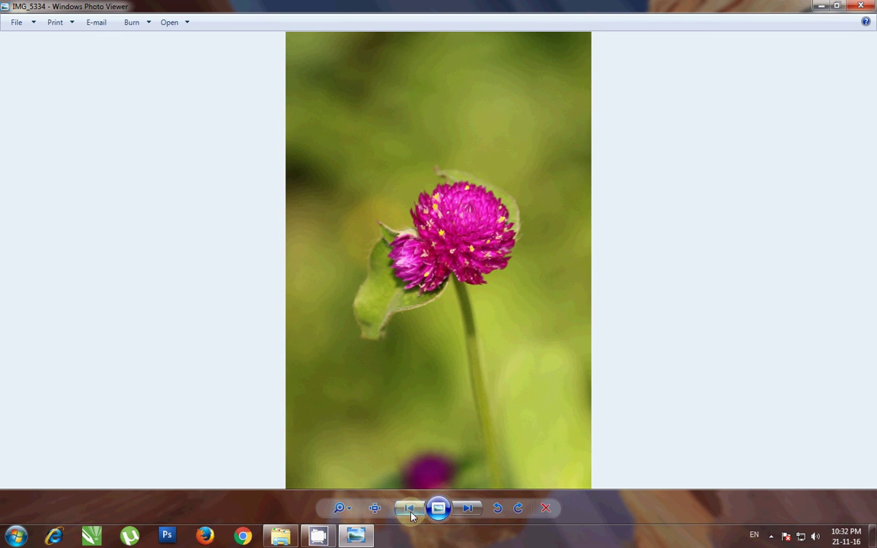
left_click(468, 508)
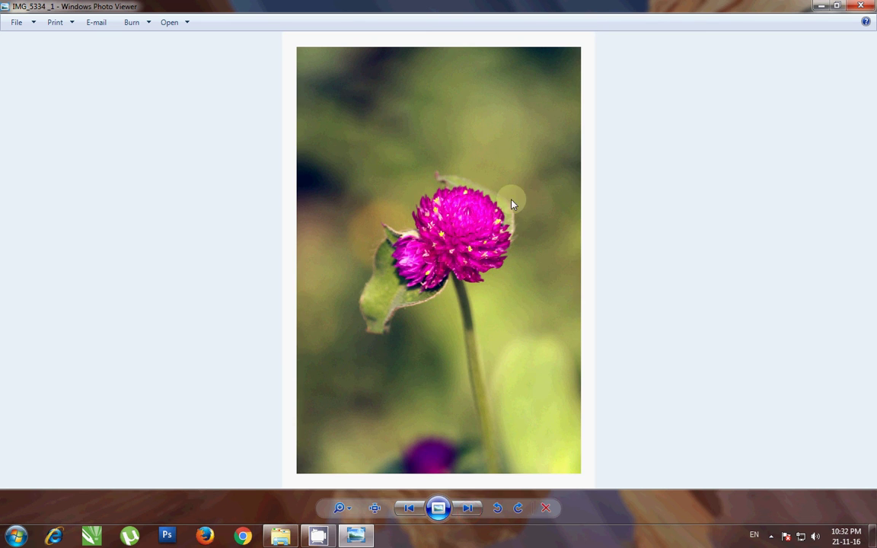
scroll(408, 332, "up", 1)
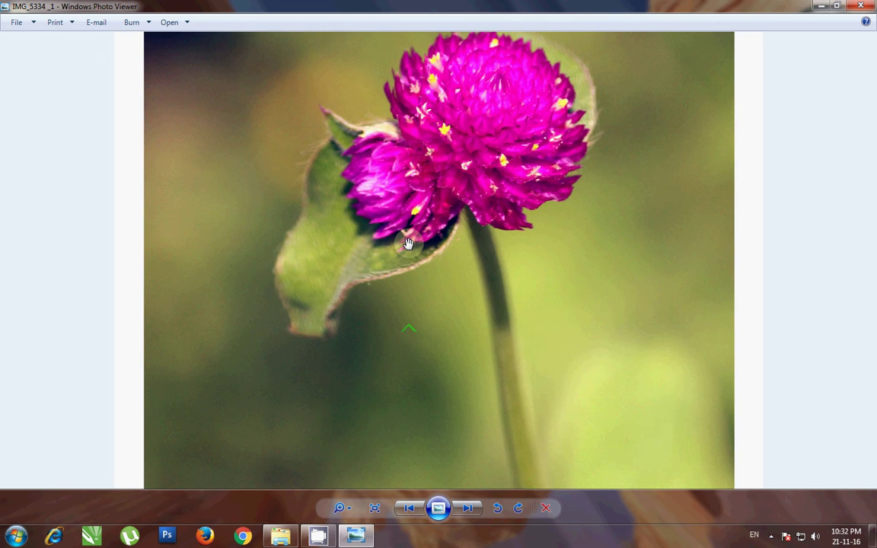
scroll(411, 335, "up", 1)
scroll(517, 251, "up", 1)
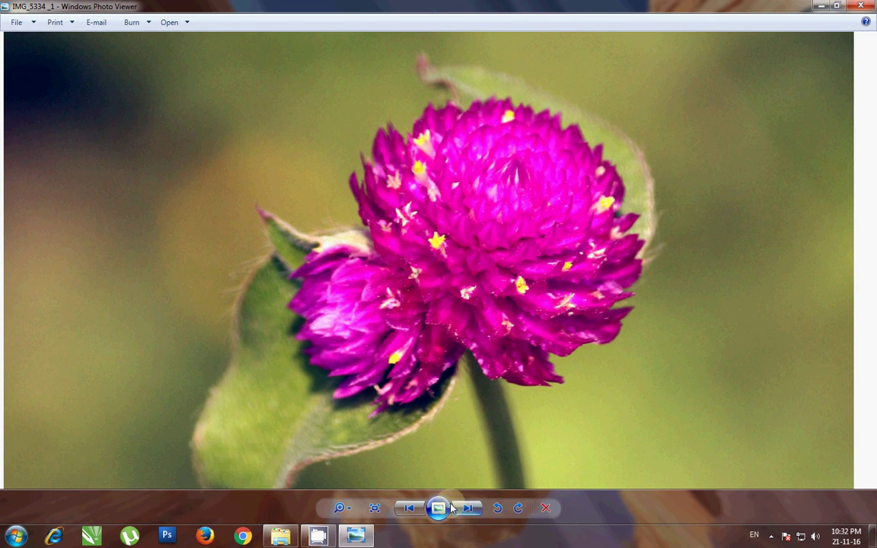
key("Left")
scroll(487, 232, "up", 1)
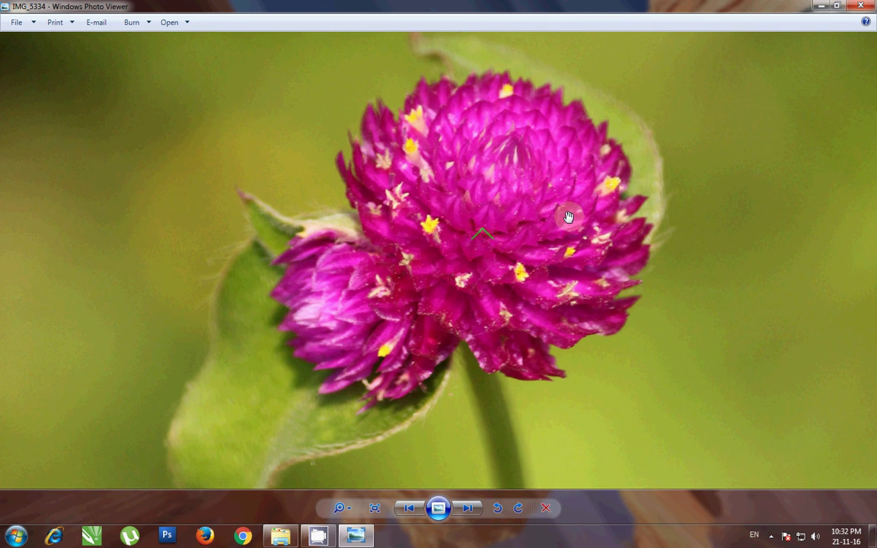
left_click(468, 509)
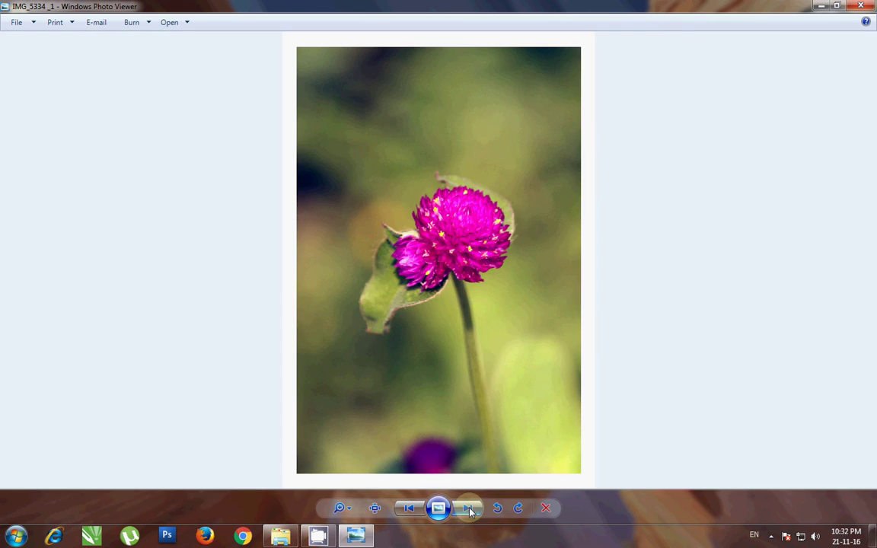
left_click(411, 511)
left_click(413, 515)
Step: Close Photo Viewer with Alt+F4 and reveal the hidden tray icons
key("alt+F4")
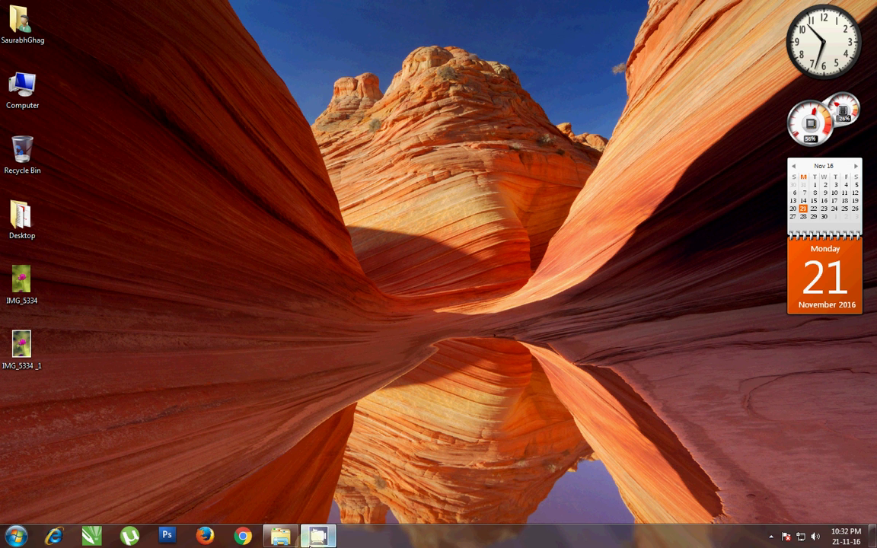
left_click(771, 536)
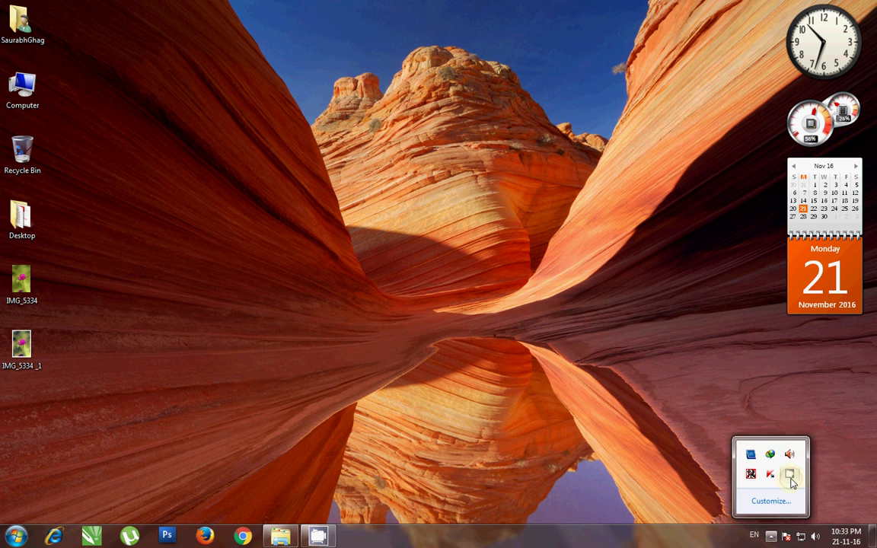